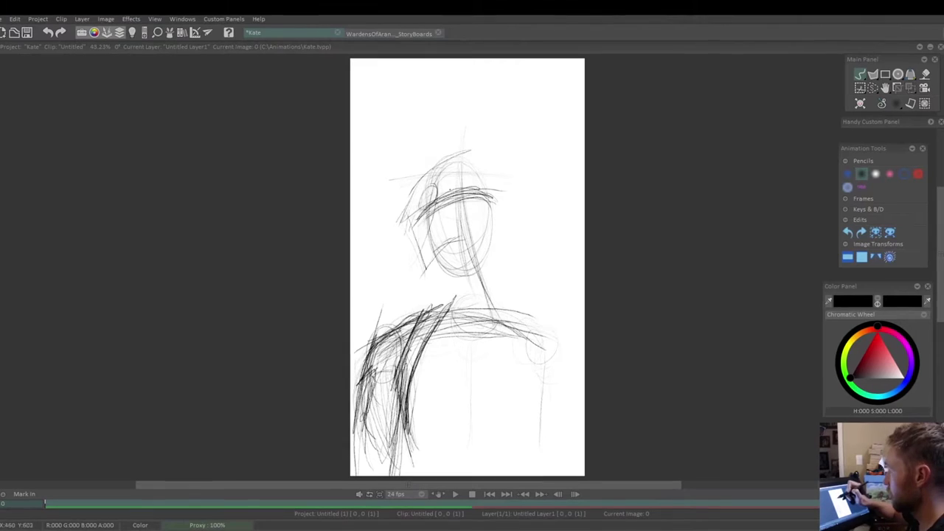
Sketch the glasses frame across the face and the hair strands along the side of the head
{"action": "left_click_drag", "start_coordinate": [421, 198], "coordinate": [430, 239]}
{"action": "left_click_drag", "start_coordinate": [434, 243], "coordinate": [506, 228]}
{"action": "left_click_drag", "start_coordinate": [499, 185], "coordinate": [495, 226]}
{"action": "left_click_drag", "start_coordinate": [414, 213], "coordinate": [497, 177]}
{"action": "left_click_drag", "start_coordinate": [508, 192], "coordinate": [507, 225]}
Darken the mouth line and sketch the ear side, jaw and neck contours down to the shoulders
{"action": "mouse_move", "coordinate": [452, 247]}
{"action": "left_mouse_down"}
{"action": "mouse_move", "coordinate": [466, 234]}
{"action": "mouse_move", "coordinate": [434, 264]}
{"action": "left_mouse_up"}
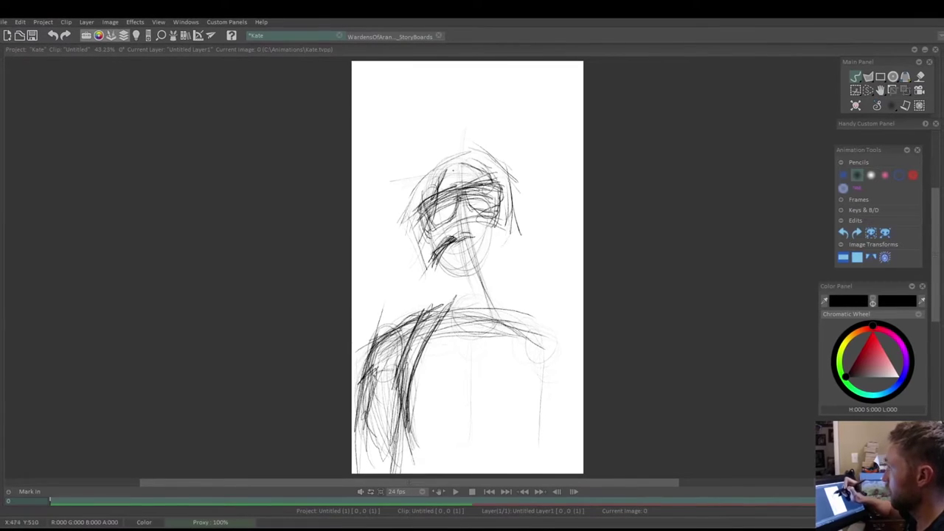
{"action": "left_click_drag", "start_coordinate": [490, 169], "coordinate": [506, 203]}
{"action": "mouse_move", "coordinate": [508, 197]}
{"action": "left_mouse_down"}
{"action": "mouse_move", "coordinate": [464, 248]}
{"action": "mouse_move", "coordinate": [472, 253]}
{"action": "mouse_move", "coordinate": [450, 302]}
{"action": "left_mouse_up"}
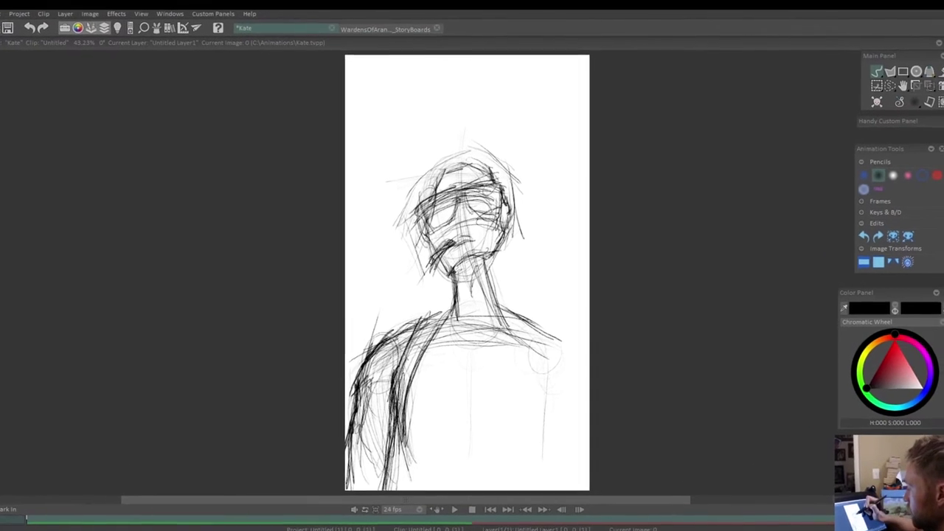
Redraw the glasses' frame and both lens outlines with darker, more defined lines
{"action": "mouse_move", "coordinate": [457, 205]}
{"action": "left_mouse_down"}
{"action": "mouse_move", "coordinate": [450, 221]}
{"action": "mouse_move", "coordinate": [463, 210]}
{"action": "mouse_move", "coordinate": [467, 219]}
{"action": "mouse_move", "coordinate": [457, 221]}
{"action": "mouse_move", "coordinate": [509, 228]}
{"action": "left_mouse_up"}
{"action": "mouse_move", "coordinate": [519, 184]}
{"action": "left_mouse_down"}
{"action": "mouse_move", "coordinate": [520, 223]}
{"action": "mouse_move", "coordinate": [529, 219]}
{"action": "left_mouse_up"}
{"action": "left_click_drag", "start_coordinate": [430, 205], "coordinate": [403, 266]}
{"action": "left_click_drag", "start_coordinate": [360, 230], "coordinate": [387, 273]}
{"action": "left_click_drag", "start_coordinate": [389, 274], "coordinate": [425, 260]}
{"action": "mouse_move", "coordinate": [334, 231]}
{"action": "left_mouse_down"}
{"action": "mouse_move", "coordinate": [324, 252]}
{"action": "mouse_move", "coordinate": [358, 299]}
{"action": "left_mouse_up"}
{"action": "left_click_drag", "start_coordinate": [360, 300], "coordinate": [366, 312]}
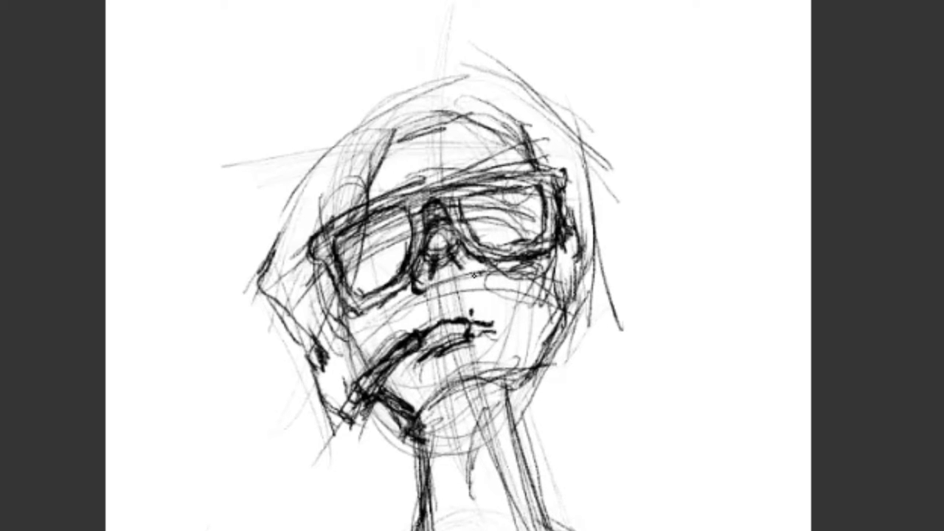
Outline the short, ragged hair around the crown and down both sides of the head
{"action": "mouse_move", "coordinate": [365, 64]}
{"action": "left_mouse_down"}
{"action": "mouse_move", "coordinate": [496, 78]}
{"action": "mouse_move", "coordinate": [276, 168]}
{"action": "left_mouse_up"}
{"action": "left_click_drag", "start_coordinate": [331, 119], "coordinate": [260, 268]}
{"action": "mouse_move", "coordinate": [506, 62]}
{"action": "left_mouse_down"}
{"action": "mouse_move", "coordinate": [540, 119]}
{"action": "mouse_move", "coordinate": [530, 119]}
{"action": "mouse_move", "coordinate": [611, 183]}
{"action": "left_mouse_up"}
{"action": "left_click_drag", "start_coordinate": [593, 152], "coordinate": [609, 234]}
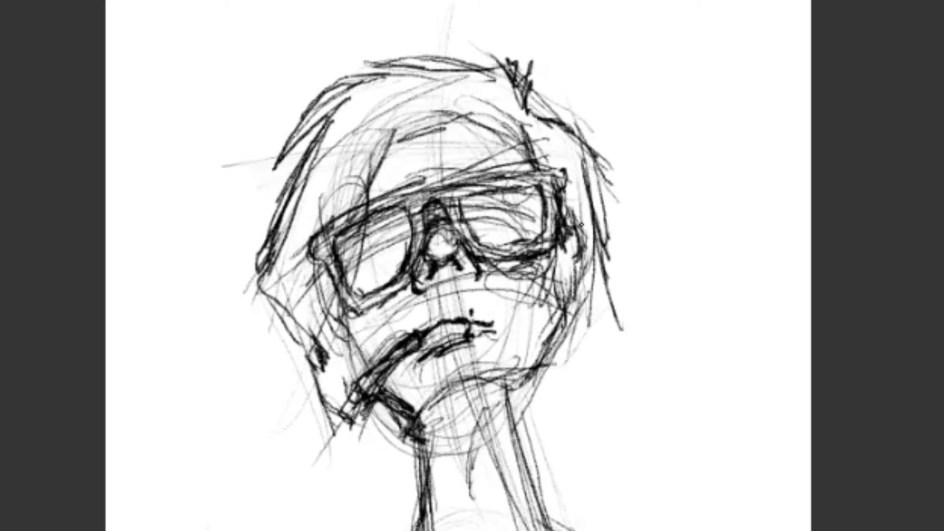
{"action": "left_click_drag", "start_coordinate": [583, 304], "coordinate": [594, 369]}
{"action": "left_click_drag", "start_coordinate": [570, 233], "coordinate": [580, 316]}
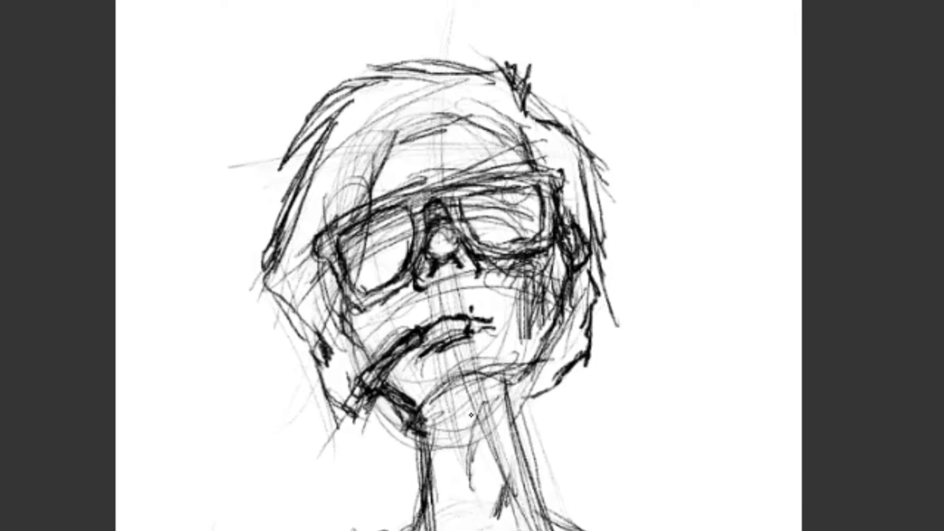
Hatch shadows under the chin, down the neck and along the hair beside the forehead
{"action": "left_click_drag", "start_coordinate": [479, 384], "coordinate": [432, 525]}
{"action": "left_click_drag", "start_coordinate": [372, 158], "coordinate": [345, 213]}
{"action": "scroll", "coordinate": [460, 295], "scroll_direction": "down", "scroll_amount": 5}
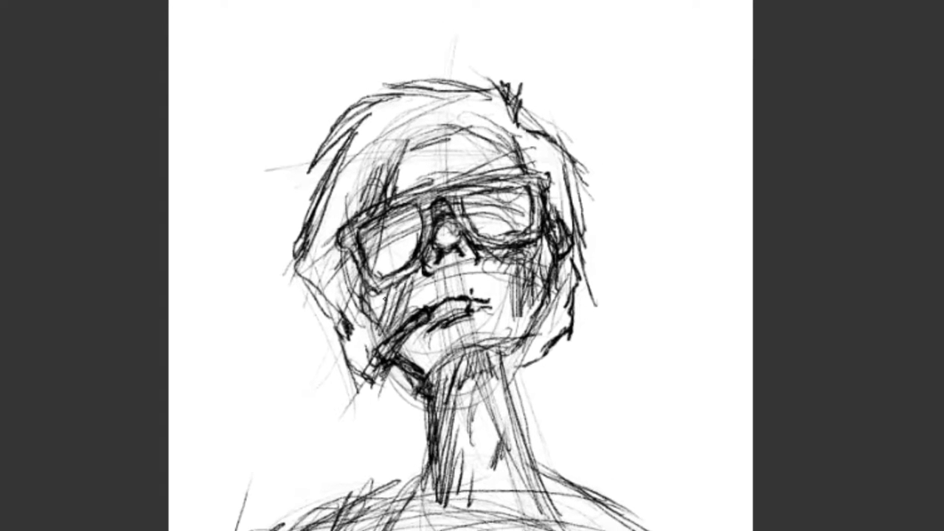
{"action": "scroll", "coordinate": [463, 281], "scroll_direction": "down", "scroll_amount": 5}
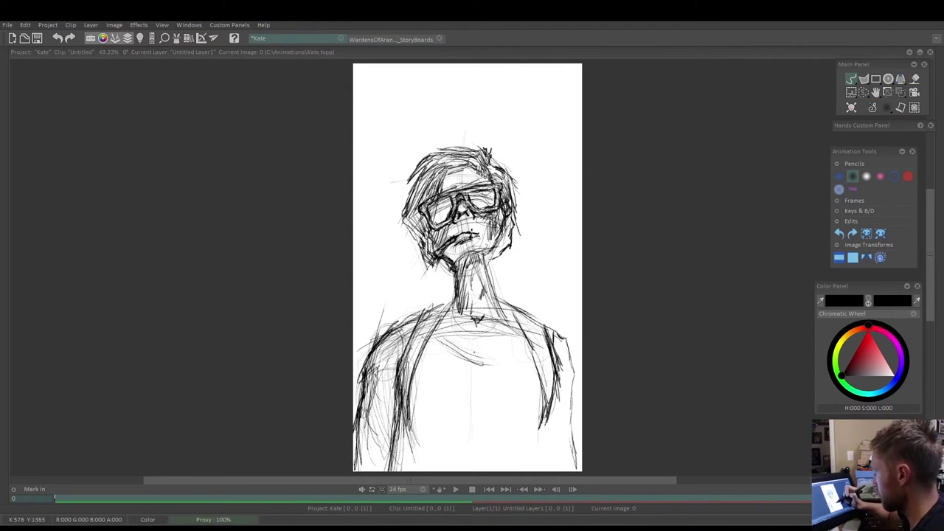
Hatch the two dark shoulder straps running down over the chest
{"action": "left_click_drag", "start_coordinate": [436, 308], "coordinate": [402, 404]}
{"action": "left_click_drag", "start_coordinate": [448, 301], "coordinate": [407, 398]}
{"action": "left_click_drag", "start_coordinate": [516, 311], "coordinate": [544, 388]}
{"action": "left_click_drag", "start_coordinate": [541, 345], "coordinate": [556, 403]}
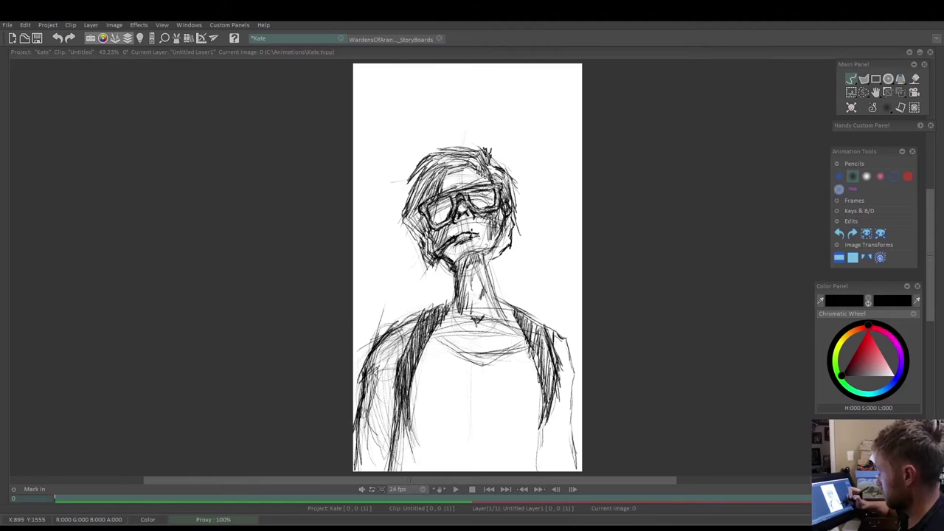
Extend the torso and sleeve outlines down to the lower edge of the canvas
{"action": "left_click_drag", "start_coordinate": [404, 408], "coordinate": [413, 445]}
{"action": "left_click_drag", "start_coordinate": [401, 416], "coordinate": [396, 464]}
{"action": "left_click_drag", "start_coordinate": [353, 444], "coordinate": [334, 443]}
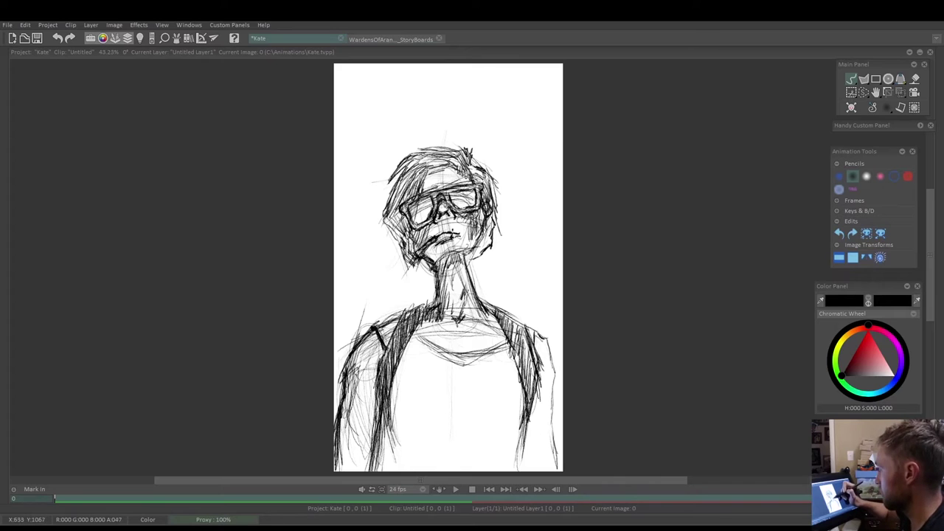
{"action": "left_click_drag", "start_coordinate": [396, 393], "coordinate": [396, 438]}
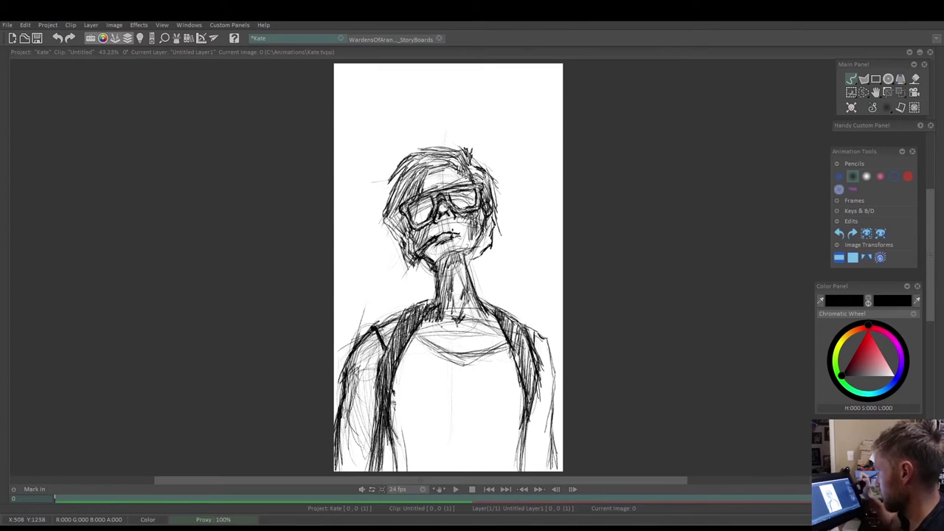
Draw a cartoon face's round cheeks and arched eyes on the front of the shirt
{"action": "mouse_move", "coordinate": [422, 405]}
{"action": "left_mouse_down"}
{"action": "mouse_move", "coordinate": [491, 386]}
{"action": "mouse_move", "coordinate": [498, 404]}
{"action": "mouse_move", "coordinate": [421, 398]}
{"action": "left_mouse_up"}
{"action": "left_click_drag", "start_coordinate": [500, 393], "coordinate": [502, 392]}
{"action": "left_click", "coordinate": [850, 92]}
{"action": "mouse_move", "coordinate": [397, 369]}
{"action": "left_mouse_down"}
{"action": "mouse_move", "coordinate": [454, 435]}
{"action": "mouse_move", "coordinate": [453, 405]}
{"action": "left_mouse_up"}
{"action": "left_click", "coordinate": [851, 92]}
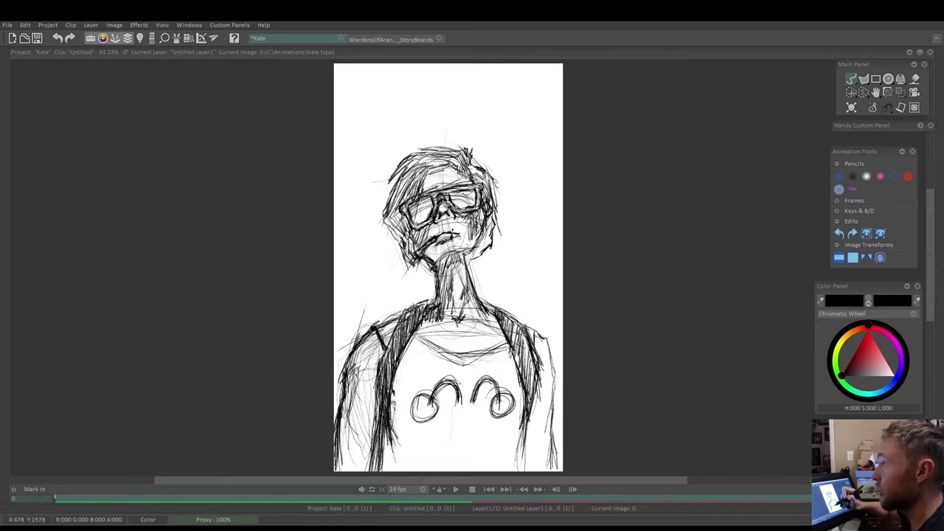
{"action": "left_click", "coordinate": [435, 398]}
{"action": "key", "text": "ctrl+z"}
{"action": "left_click", "coordinate": [436, 396]}
{"action": "left_click", "coordinate": [852, 177]}
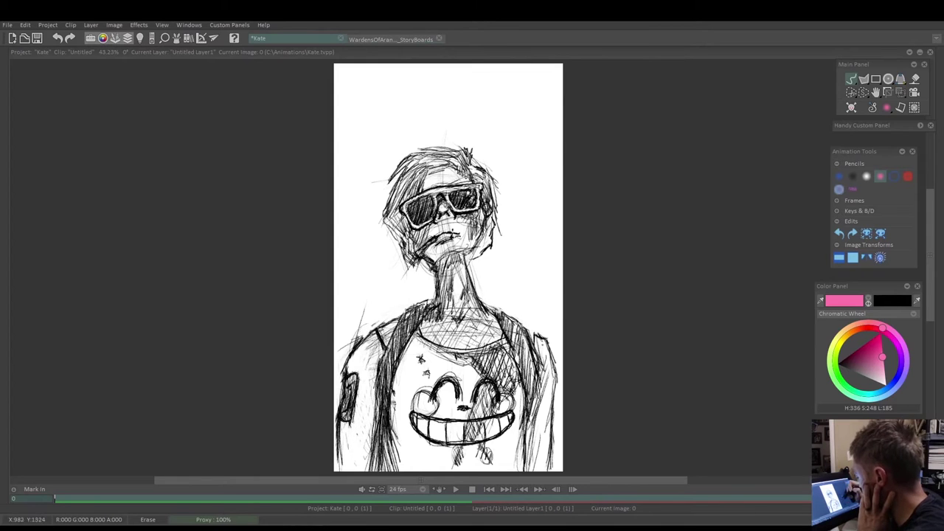
Select the outer sleeve with its dark patch and shift it slightly toward the body
{"action": "left_click_drag", "start_coordinate": [360, 341], "coordinate": [358, 328]}
{"action": "key", "text": "ctrl+t"}
{"action": "left_click_drag", "start_coordinate": [390, 365], "coordinate": [396, 360]}
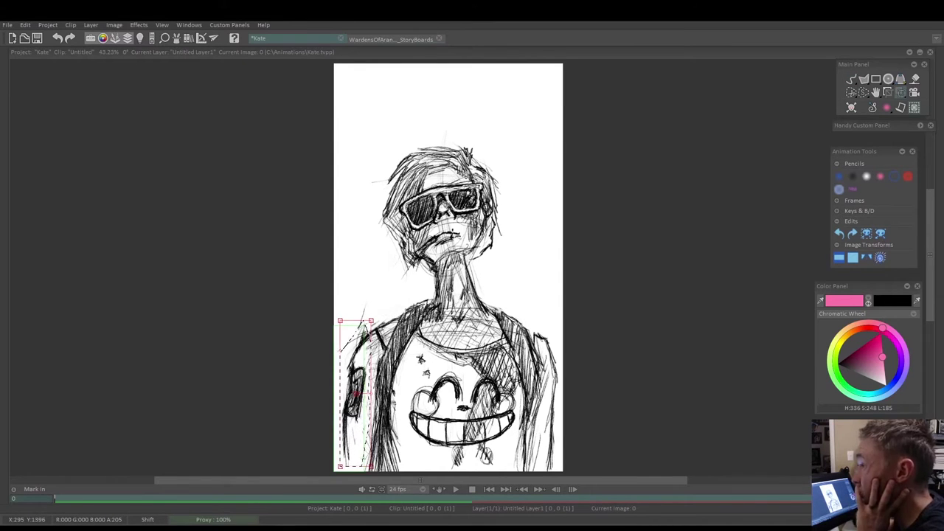
{"action": "left_click", "coordinate": [850, 176]}
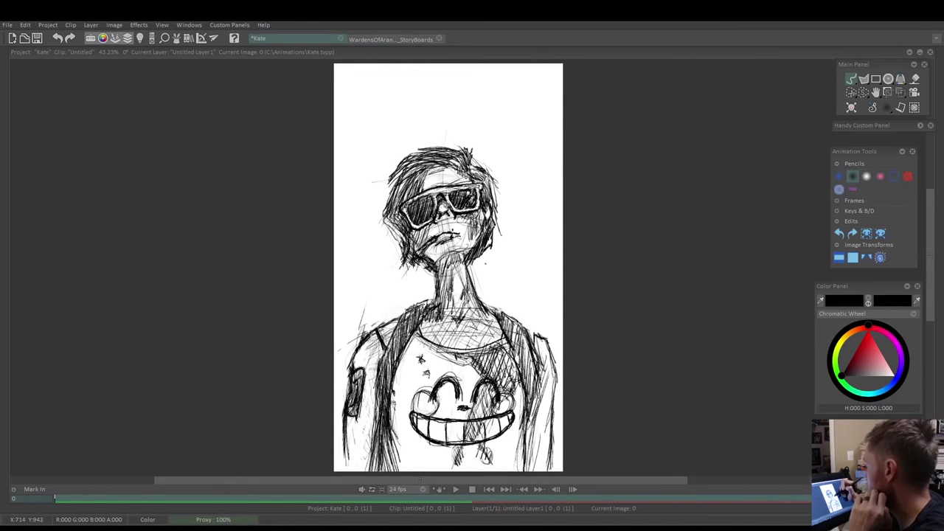
{"action": "left_click", "coordinate": [879, 176]}
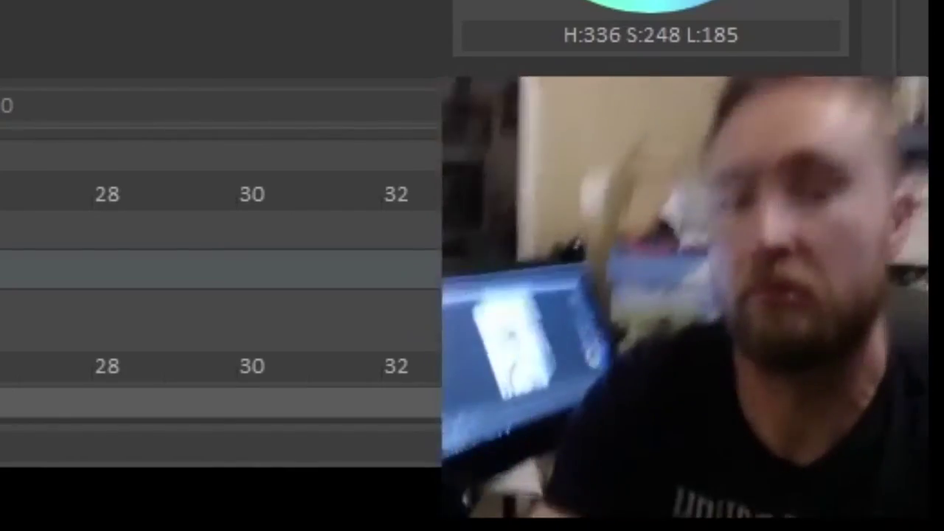
Sketch background structure lines behind the figure on layer Anim_0: horizontals, near-verticals on one edge and diagonals beside the head
{"action": "left_click", "coordinate": [852, 177]}
{"action": "left_click_drag", "start_coordinate": [336, 310], "coordinate": [562, 337]}
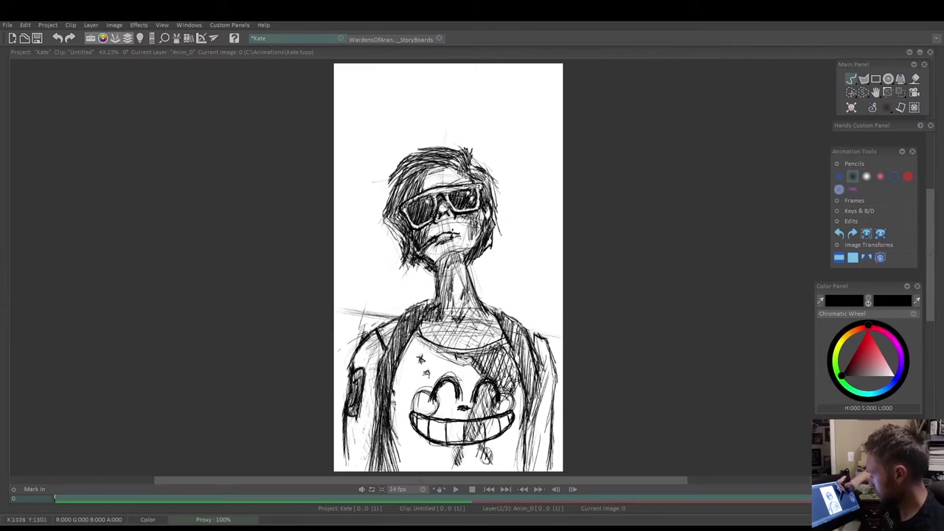
{"action": "left_click_drag", "start_coordinate": [561, 154], "coordinate": [472, 291]}
{"action": "left_click_drag", "start_coordinate": [353, 65], "coordinate": [339, 329]}
{"action": "left_click_drag", "start_coordinate": [562, 174], "coordinate": [478, 288]}
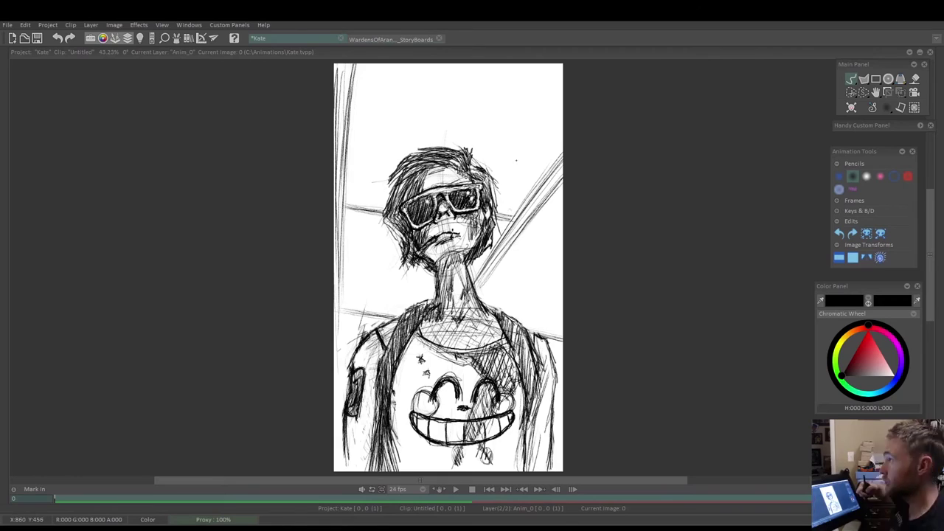
Undo the last background strokes and redraw the cross line behind the head higher up
{"action": "key", "text": "ctrl+z"}
{"action": "key", "text": "ctrl+z"}
{"action": "mouse_move", "coordinate": [460, 157]}
{"action": "left_mouse_down"}
{"action": "mouse_move", "coordinate": [353, 208]}
{"action": "mouse_move", "coordinate": [346, 226]}
{"action": "left_mouse_up"}
{"action": "left_click_drag", "start_coordinate": [458, 165], "coordinate": [358, 360]}
{"action": "key", "text": "shift+n"}
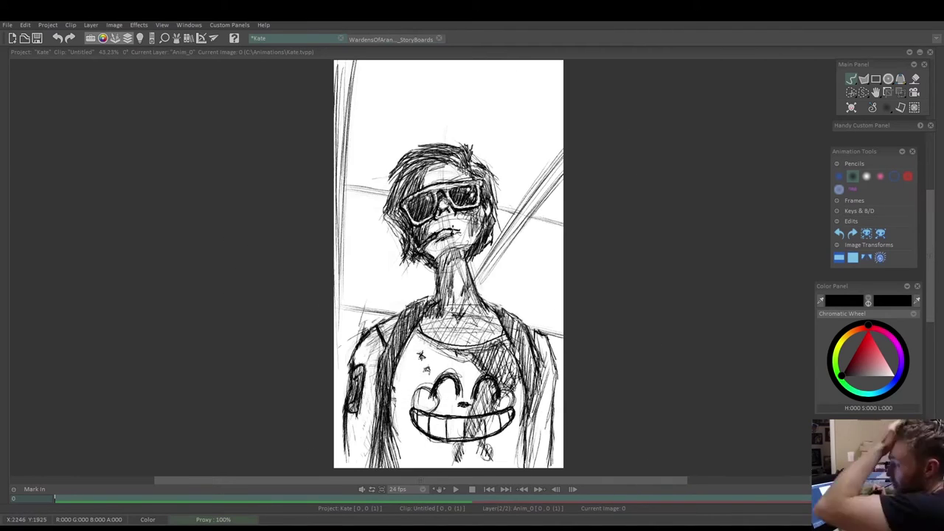
Delete the diagonal lines beside the head and draw a new diagonal edge lower beside the neck
{"action": "left_click", "coordinate": [880, 176]}
{"action": "left_click", "coordinate": [851, 92]}
{"action": "key", "text": "Delete"}
{"action": "left_click", "coordinate": [852, 176]}
{"action": "left_click_drag", "start_coordinate": [562, 223], "coordinate": [521, 287]}
Hatch long slanted perspective lines across the background above and beside the head
{"action": "left_click_drag", "start_coordinate": [359, 66], "coordinate": [349, 301]}
{"action": "left_click_drag", "start_coordinate": [419, 60], "coordinate": [404, 134]}
{"action": "left_click_drag", "start_coordinate": [552, 60], "coordinate": [509, 164]}
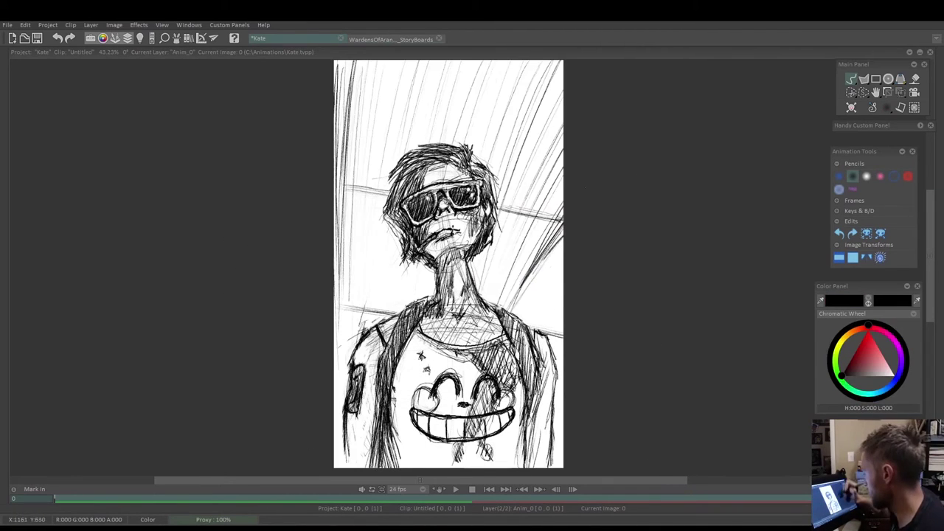
Erase through the background hatching to break up and lighten the slanted lines
{"action": "left_click", "coordinate": [880, 177]}
{"action": "left_click_drag", "start_coordinate": [355, 131], "coordinate": [350, 298]}
{"action": "left_click_drag", "start_coordinate": [556, 111], "coordinate": [514, 197]}
{"action": "left_click_drag", "start_coordinate": [474, 65], "coordinate": [509, 199]}
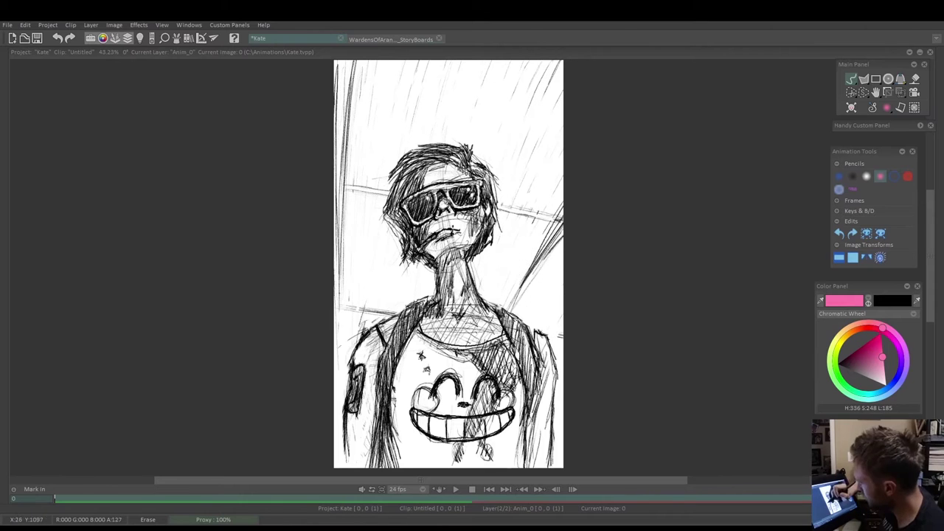
{"action": "left_click_drag", "start_coordinate": [340, 293], "coordinate": [342, 140]}
{"action": "left_click_drag", "start_coordinate": [561, 221], "coordinate": [515, 301]}
Hatch dark areas behind the figure in the background beside both arms
{"action": "left_click", "coordinate": [852, 176]}
{"action": "mouse_move", "coordinate": [379, 316]}
{"action": "left_mouse_down"}
{"action": "mouse_move", "coordinate": [336, 378]}
{"action": "mouse_move", "coordinate": [336, 464]}
{"action": "left_mouse_up"}
{"action": "left_click_drag", "start_coordinate": [562, 343], "coordinate": [548, 465]}
Shade the shirt around the cartoon face with diagonal hatching on layer Untitled Layer1, erasing small parts
{"action": "left_click", "coordinate": [17, 451]}
{"action": "left_click", "coordinate": [16, 464]}
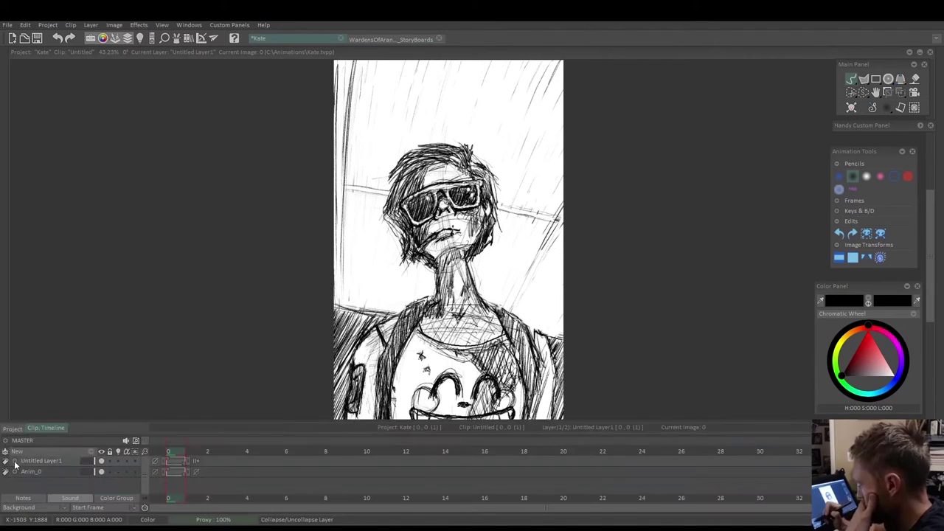
{"action": "left_click", "coordinate": [45, 427]}
{"action": "left_click_drag", "start_coordinate": [396, 378], "coordinate": [428, 465]}
{"action": "left_click", "coordinate": [880, 176]}
{"action": "left_click_drag", "start_coordinate": [464, 420], "coordinate": [450, 438]}
{"action": "left_click", "coordinate": [852, 176]}
{"action": "left_click_drag", "start_coordinate": [420, 342], "coordinate": [398, 466]}
{"action": "left_click_drag", "start_coordinate": [417, 324], "coordinate": [398, 360]}
Erase streaks through the dark hatching beside both arms on layer Anim_0
{"action": "left_click", "coordinate": [46, 511]}
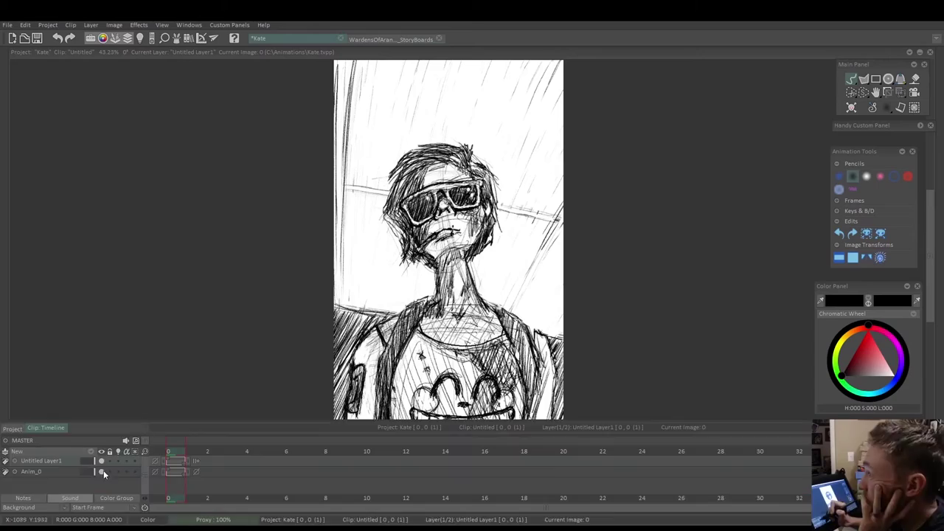
{"action": "left_click", "coordinate": [31, 471]}
{"action": "left_click", "coordinate": [46, 427]}
{"action": "left_click", "coordinate": [880, 176]}
{"action": "left_click_drag", "start_coordinate": [367, 317], "coordinate": [336, 465]}
{"action": "left_click_drag", "start_coordinate": [552, 343], "coordinate": [559, 459]}
{"action": "mouse_move", "coordinate": [379, 317]}
{"action": "left_mouse_down"}
{"action": "mouse_move", "coordinate": [337, 339]}
{"action": "mouse_move", "coordinate": [337, 351]}
{"action": "left_mouse_up"}
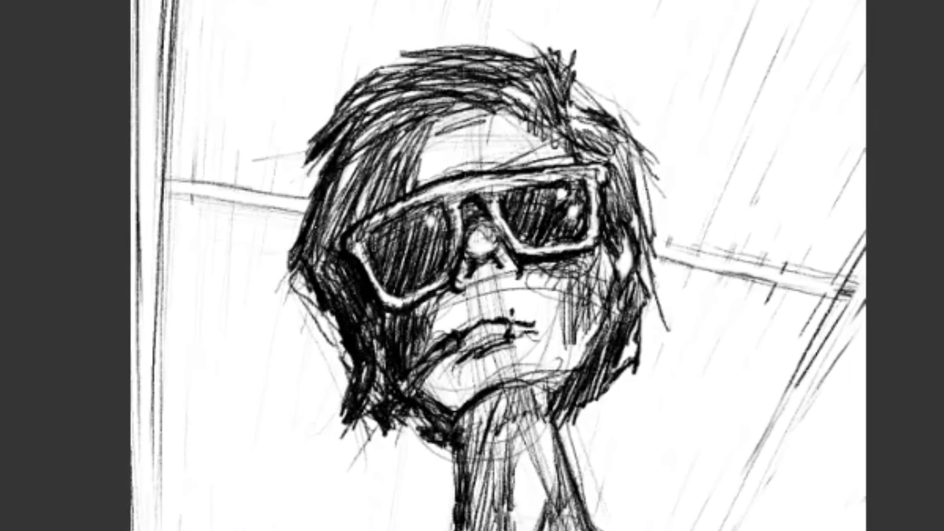
Darken the hair with dense strokes on both sides and deepen the shadow beneath the jaw
{"action": "left_click_drag", "start_coordinate": [390, 133], "coordinate": [332, 243]}
{"action": "left_click_drag", "start_coordinate": [581, 120], "coordinate": [632, 228]}
{"action": "left_click_drag", "start_coordinate": [641, 218], "coordinate": [579, 383]}
{"action": "left_click_drag", "start_coordinate": [606, 295], "coordinate": [554, 414]}
{"action": "key", "text": "ctrl+z"}
{"action": "left_click_drag", "start_coordinate": [616, 248], "coordinate": [588, 364]}
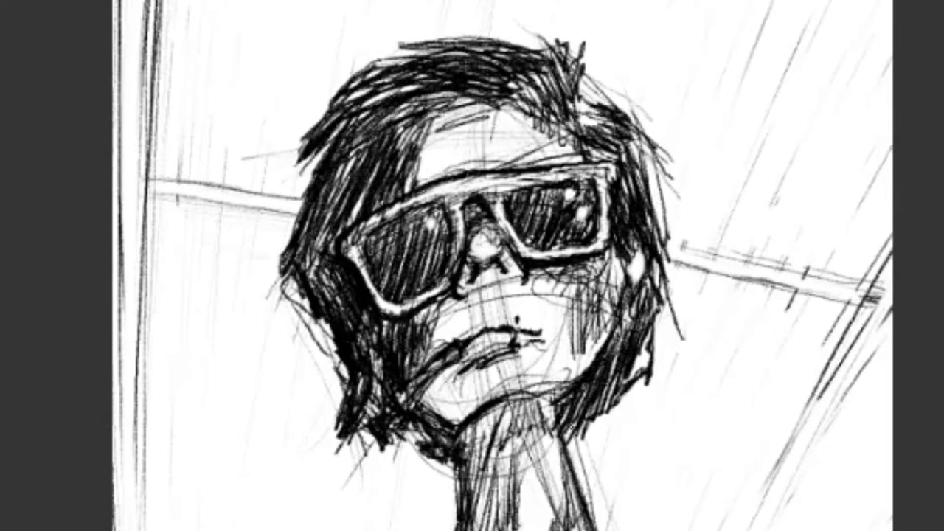
{"action": "mouse_move", "coordinate": [571, 420]}
{"action": "left_mouse_down"}
{"action": "mouse_move", "coordinate": [471, 472]}
{"action": "mouse_move", "coordinate": [516, 500]}
{"action": "left_mouse_up"}
{"action": "left_click_drag", "start_coordinate": [472, 397], "coordinate": [428, 424]}
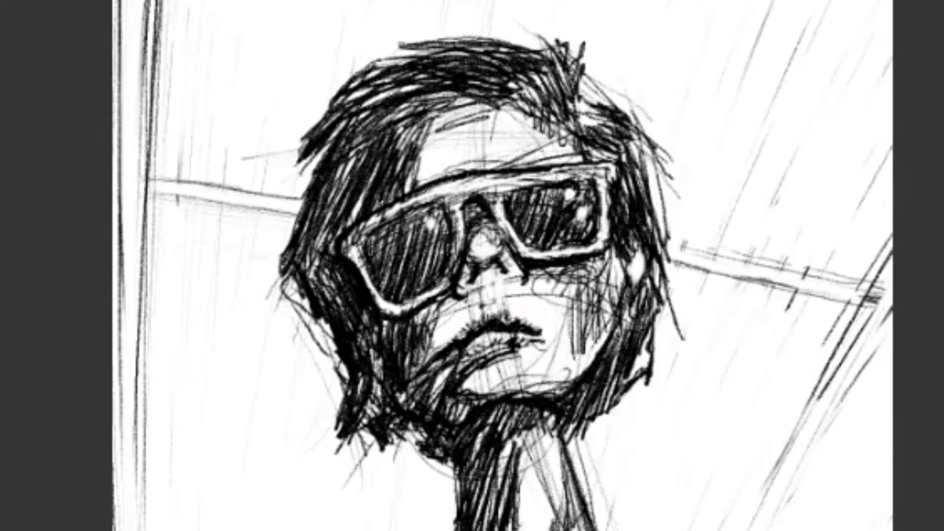
Erase construction lines on the cheek and carve out a light cigarette at the mouth
{"action": "left_click_drag", "start_coordinate": [564, 289], "coordinate": [573, 336]}
{"action": "mouse_move", "coordinate": [596, 261]}
{"action": "left_mouse_down"}
{"action": "mouse_move", "coordinate": [620, 302]}
{"action": "mouse_move", "coordinate": [598, 342]}
{"action": "left_mouse_up"}
{"action": "left_click_drag", "start_coordinate": [383, 323], "coordinate": [393, 356]}
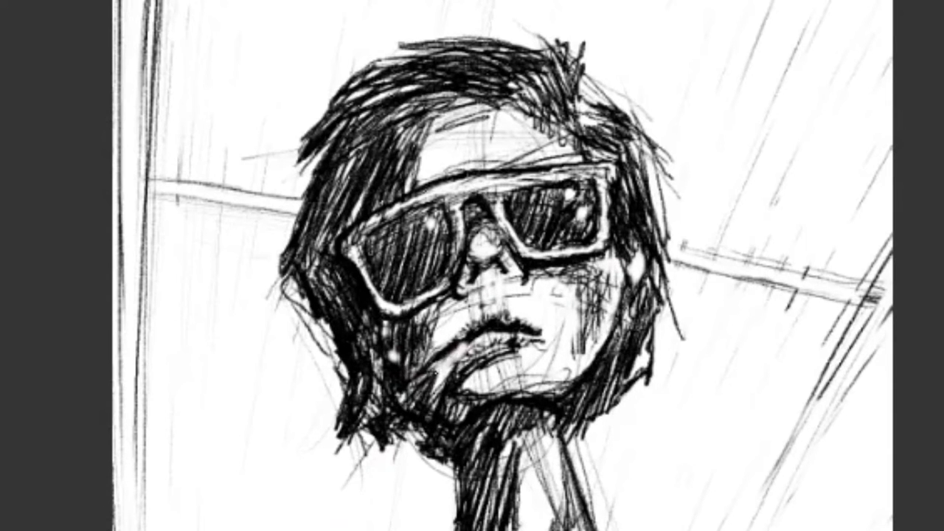
{"action": "left_click_drag", "start_coordinate": [469, 341], "coordinate": [394, 384]}
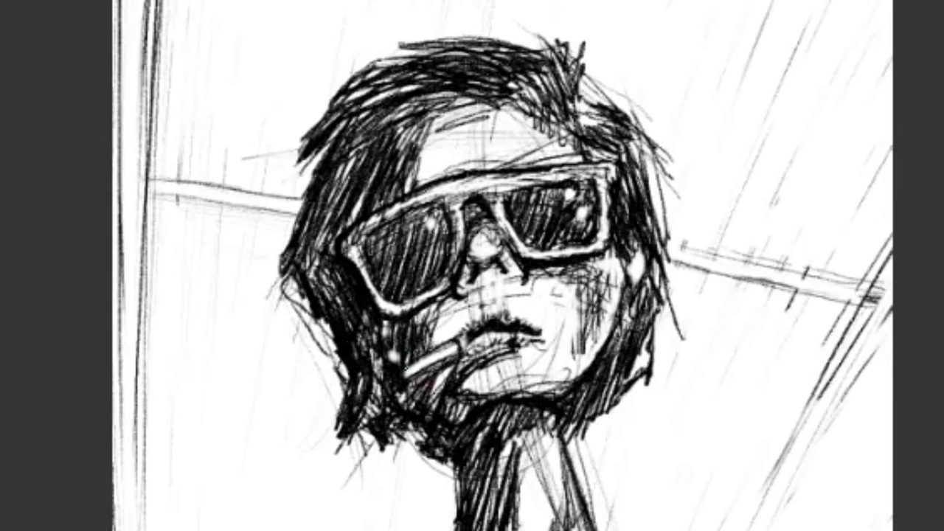
{"action": "left_click_drag", "start_coordinate": [484, 171], "coordinate": [456, 180]}
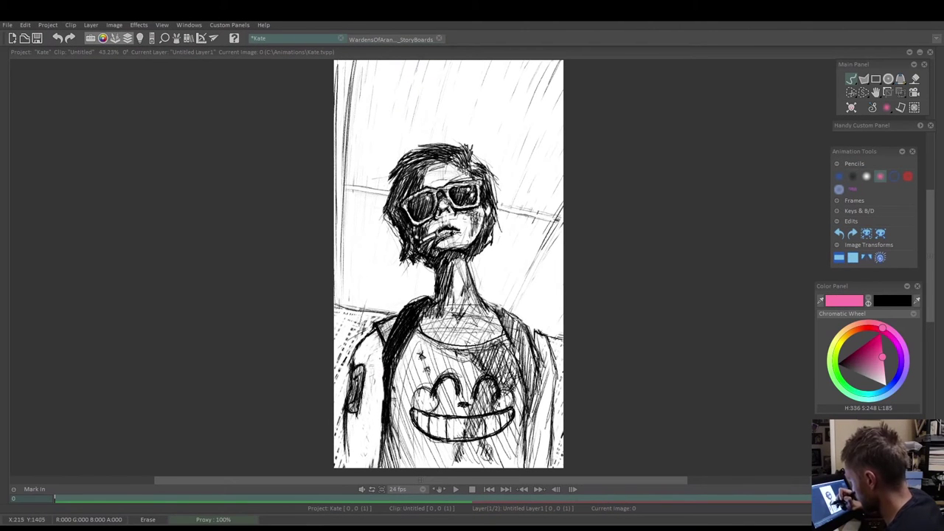
Fill both shoulder straps with dense black hatching down to the lower edge, trimming the edge near the shoulder
{"action": "left_click", "coordinate": [854, 177]}
{"action": "left_click_drag", "start_coordinate": [382, 350], "coordinate": [380, 466]}
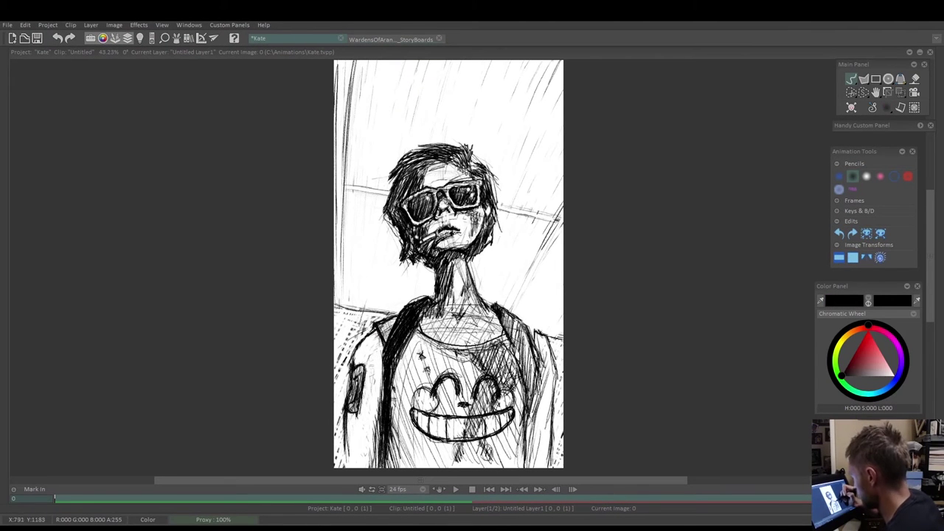
{"action": "left_click_drag", "start_coordinate": [502, 312], "coordinate": [534, 431]}
{"action": "left_click_drag", "start_coordinate": [525, 347], "coordinate": [531, 445]}
{"action": "left_click", "coordinate": [879, 176]}
{"action": "left_click_drag", "start_coordinate": [521, 320], "coordinate": [537, 352]}
{"action": "left_click", "coordinate": [852, 176]}
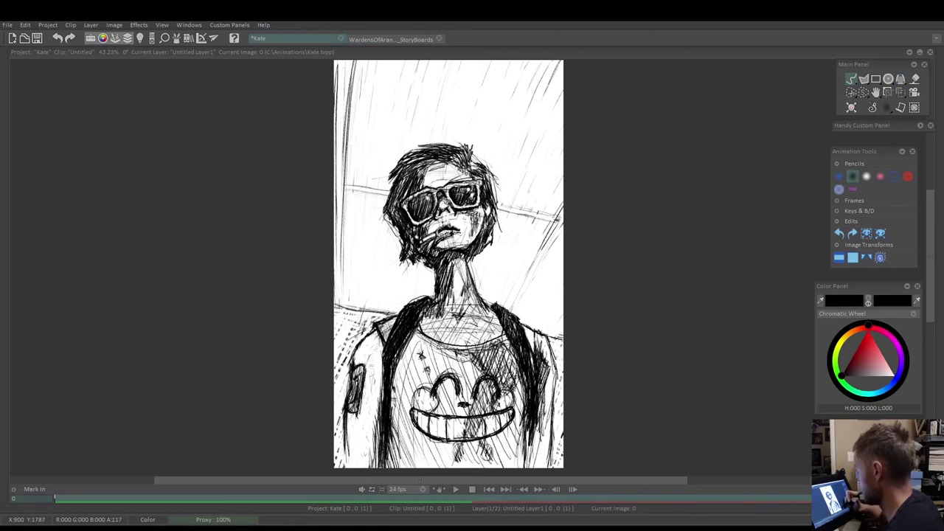
{"action": "left_click_drag", "start_coordinate": [520, 415], "coordinate": [528, 468]}
Try to shift the character up and extend the arm outlines down to the canvas's lower edge
{"action": "mouse_move", "coordinate": [451, 298]}
{"action": "left_mouse_down"}
{"action": "mouse_move", "coordinate": [452, 315]}
{"action": "mouse_move", "coordinate": [452, 269]}
{"action": "left_mouse_up"}
{"action": "left_click", "coordinate": [13, 489]}
{"action": "left_click_drag", "start_coordinate": [348, 397], "coordinate": [344, 468]}
{"action": "left_click_drag", "start_coordinate": [377, 383], "coordinate": [373, 467]}
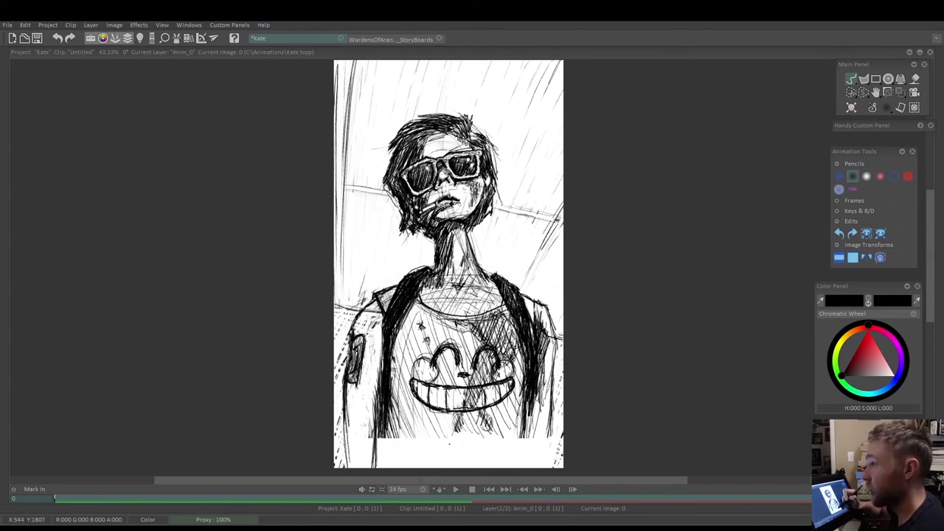
{"action": "left_click", "coordinate": [838, 233]}
{"action": "left_click", "coordinate": [838, 233]}
Shift the Anim_0 background down and lighten its hatching near the upper edge
{"action": "left_click_drag", "start_coordinate": [448, 264], "coordinate": [453, 298]}
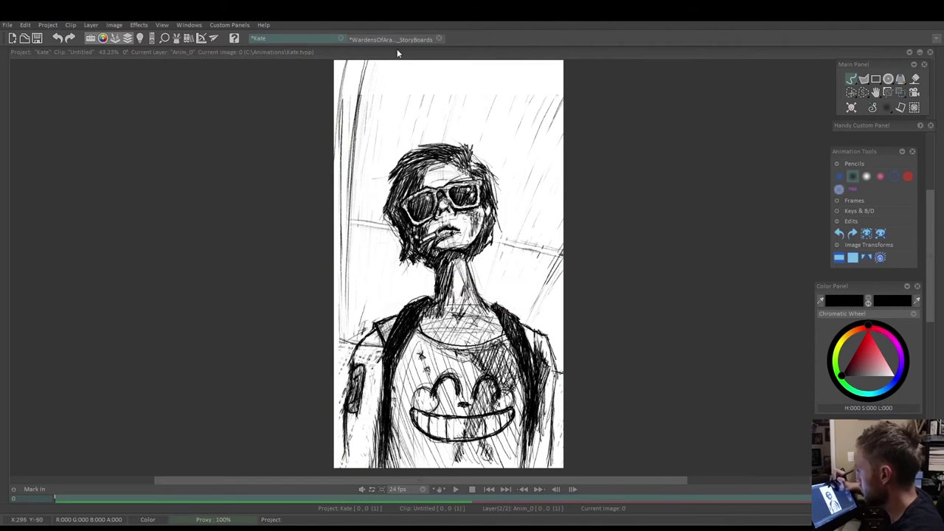
{"action": "left_click", "coordinate": [880, 176]}
{"action": "left_click_drag", "start_coordinate": [438, 78], "coordinate": [428, 115]}
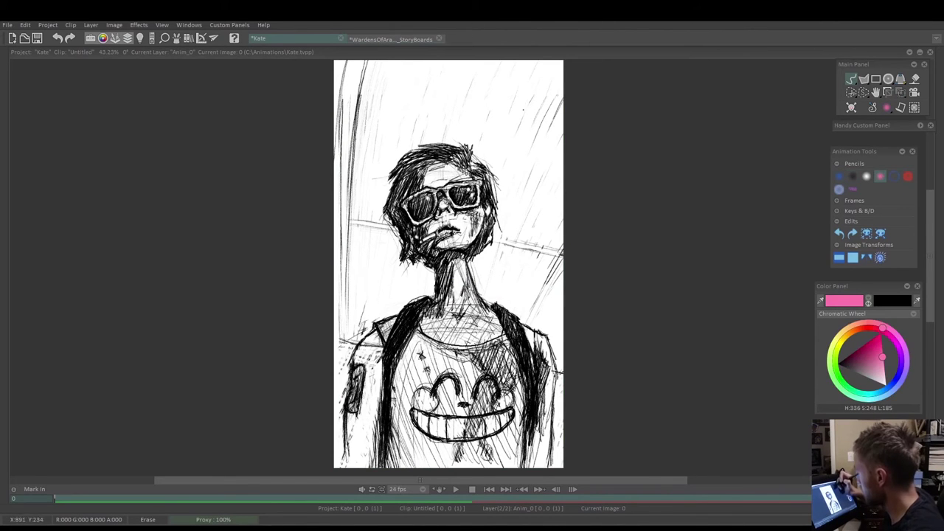
Rework the near-vertical background lines in the upper corner by redrawing and partly erasing them
{"action": "left_click", "coordinate": [852, 176]}
{"action": "left_click", "coordinate": [879, 176]}
{"action": "left_click", "coordinate": [853, 176]}
{"action": "left_click_drag", "start_coordinate": [363, 66], "coordinate": [357, 124]}
{"action": "left_click", "coordinate": [880, 176]}
{"action": "left_click_drag", "start_coordinate": [359, 87], "coordinate": [347, 210]}
{"action": "left_click", "coordinate": [852, 176]}
{"action": "left_click_drag", "start_coordinate": [363, 68], "coordinate": [354, 145]}
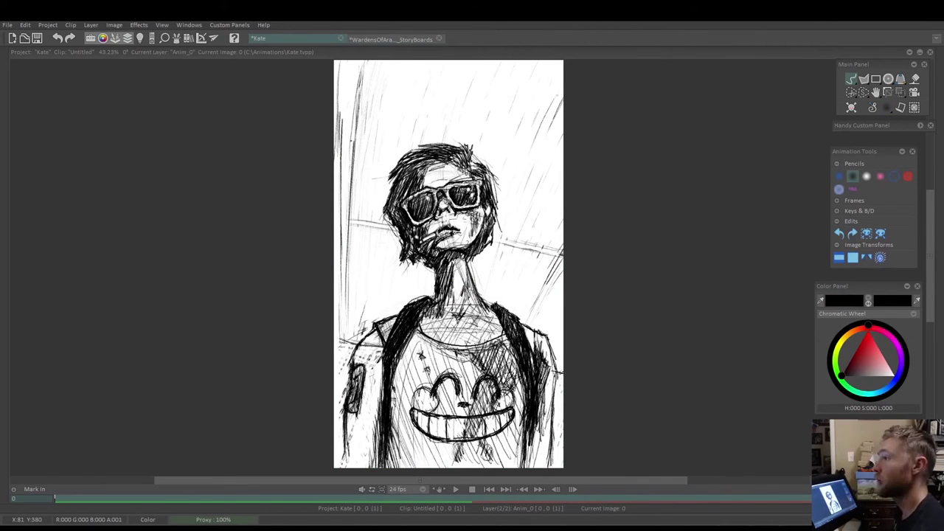
Erase the background marks overlapping the patched sleeve and switch to layer Untitled Layer1
{"action": "left_click", "coordinate": [880, 176]}
{"action": "left_click_drag", "start_coordinate": [349, 357], "coordinate": [377, 361]}
{"action": "key", "text": "Up"}
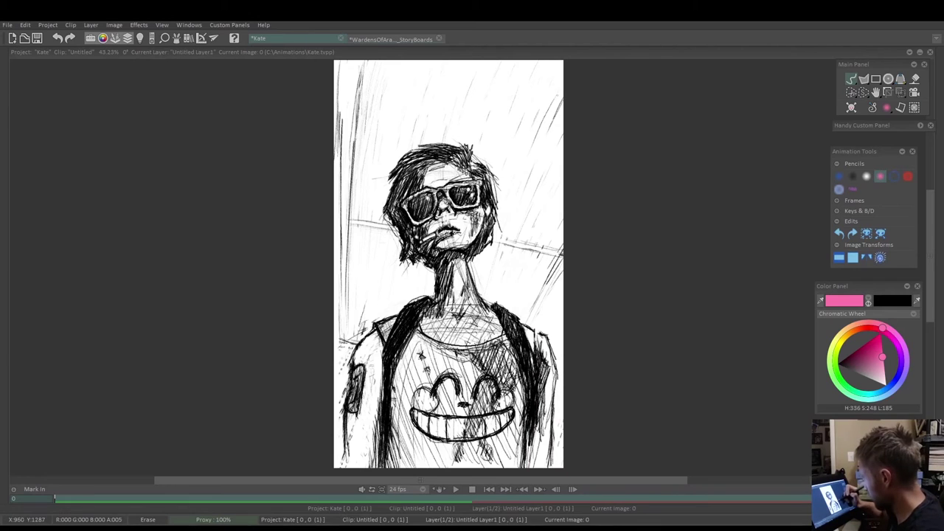
Erase stray marks on the shoulder opposite the patched sleeve and redraw its outline with the black pencil
{"action": "left_click_drag", "start_coordinate": [544, 333], "coordinate": [549, 350]}
{"action": "left_click", "coordinate": [853, 176]}
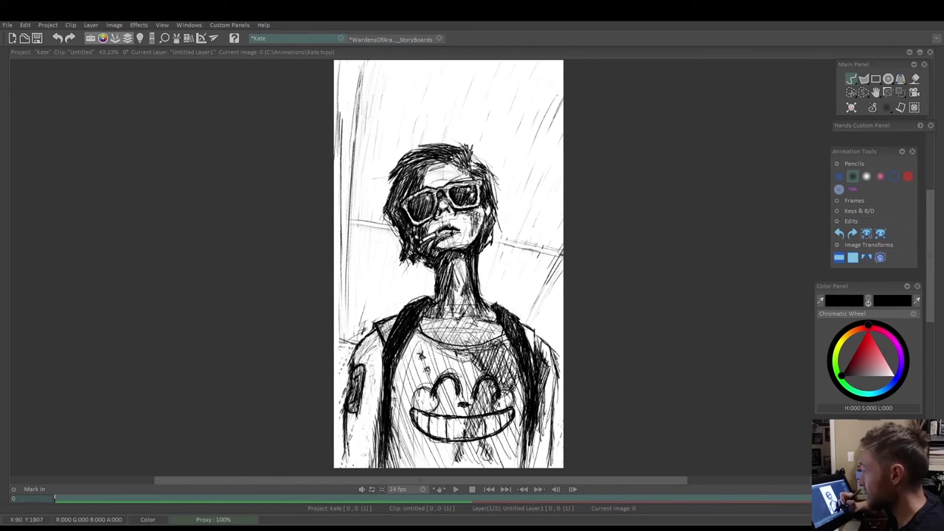
Select the shirt front with its cartoon face freehand and warp it slightly at the strap beside the patched sleeve
{"action": "left_click", "coordinate": [864, 93]}
{"action": "left_click_drag", "start_coordinate": [422, 328], "coordinate": [509, 329]}
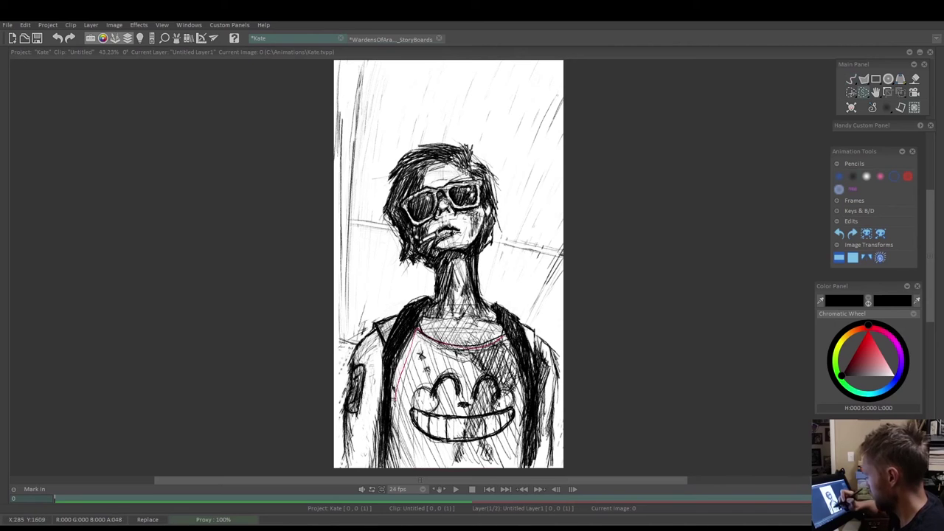
{"action": "left_click", "coordinate": [900, 92]}
{"action": "left_click_drag", "start_coordinate": [394, 328], "coordinate": [395, 319]}
{"action": "left_click_drag", "start_coordinate": [394, 467], "coordinate": [391, 469]}
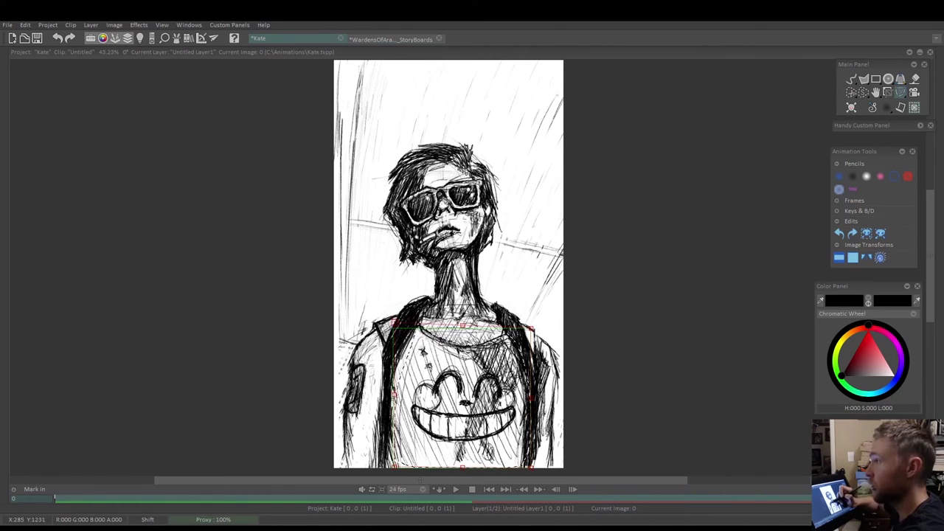
{"action": "key", "text": "Return"}
Try black pencil strokes along the outer sides of both arms and undo them
{"action": "left_click", "coordinate": [852, 177]}
{"action": "mouse_move", "coordinate": [342, 344]}
{"action": "left_mouse_down"}
{"action": "mouse_move", "coordinate": [327, 379]}
{"action": "mouse_move", "coordinate": [335, 384]}
{"action": "left_mouse_up"}
{"action": "left_click_drag", "start_coordinate": [345, 420], "coordinate": [337, 466]}
{"action": "left_click_drag", "start_coordinate": [558, 399], "coordinate": [561, 466]}
{"action": "left_click_drag", "start_coordinate": [562, 404], "coordinate": [559, 389]}
{"action": "left_click", "coordinate": [839, 234]}
{"action": "left_click", "coordinate": [839, 234]}
{"action": "left_click_drag", "start_coordinate": [344, 419], "coordinate": [348, 467]}
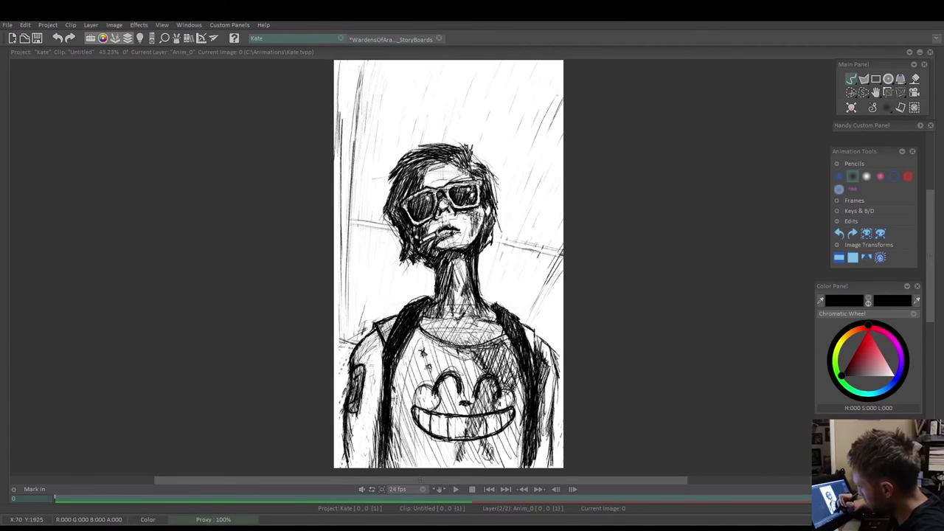
{"action": "left_click", "coordinate": [839, 234]}
{"action": "left_click", "coordinate": [839, 234]}
Try hatching strokes across the lower shirt and the adjacent strap, and undo them
{"action": "mouse_move", "coordinate": [541, 472]}
{"action": "left_mouse_down"}
{"action": "mouse_move", "coordinate": [773, 337]}
{"action": "mouse_move", "coordinate": [761, 348]}
{"action": "left_mouse_up"}
{"action": "left_click_drag", "start_coordinate": [522, 391], "coordinate": [519, 461]}
{"action": "left_click_drag", "start_coordinate": [523, 445], "coordinate": [566, 397]}
{"action": "left_click_drag", "start_coordinate": [559, 434], "coordinate": [581, 433]}
{"action": "left_click", "coordinate": [839, 234]}
{"action": "left_click", "coordinate": [839, 233]}
{"action": "left_click", "coordinate": [839, 233]}
Shade the shirt and the cartoon face's cheeks on layer Anim_0, leaving the teeth white
{"action": "left_click_drag", "start_coordinate": [519, 448], "coordinate": [557, 384]}
{"action": "left_click_drag", "start_coordinate": [598, 389], "coordinate": [572, 428]}
{"action": "left_click_drag", "start_coordinate": [532, 441], "coordinate": [596, 431]}
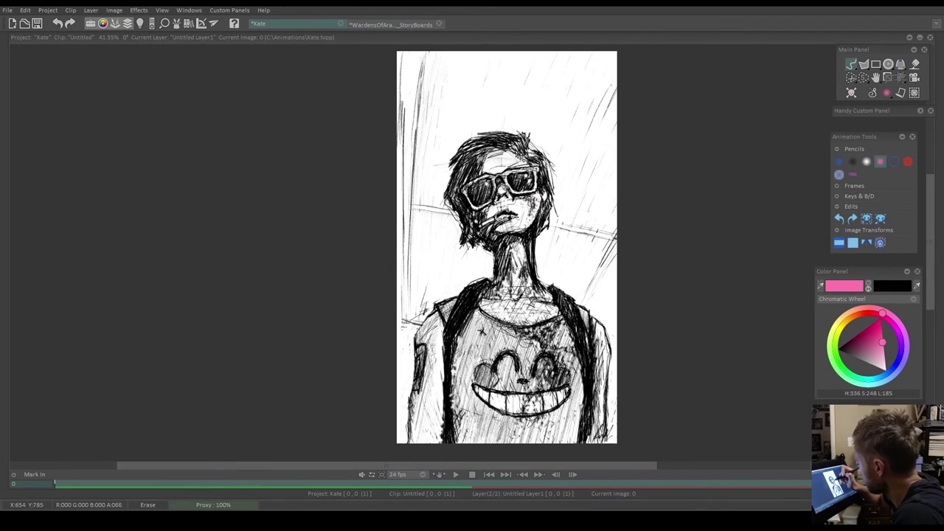
{"action": "left_click", "coordinate": [852, 161]}
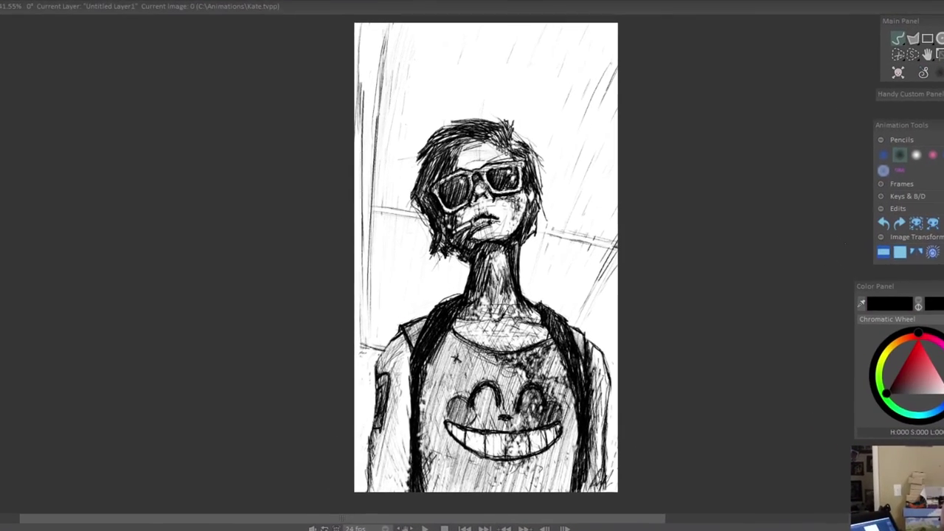
{"action": "left_click", "coordinate": [940, 153]}
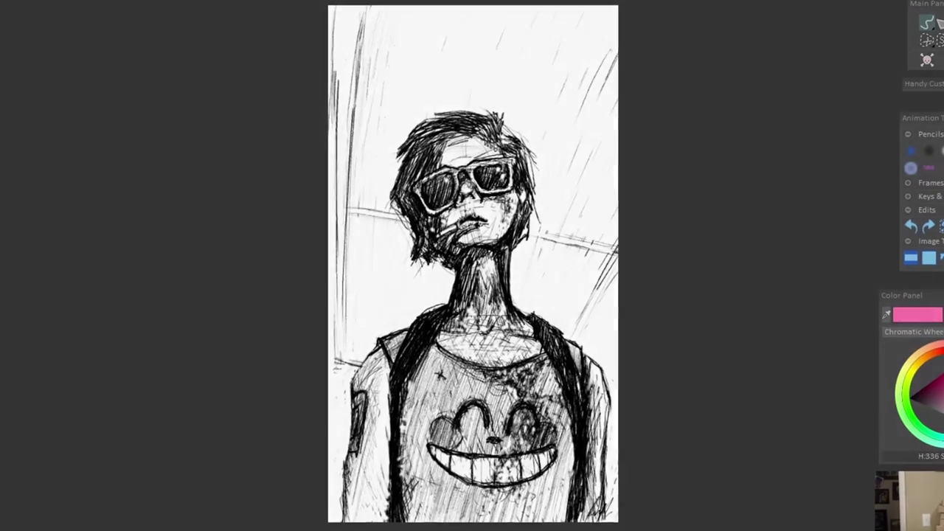
{"action": "scroll", "coordinate": [471, 265], "scroll_direction": "up", "scroll_amount": 5}
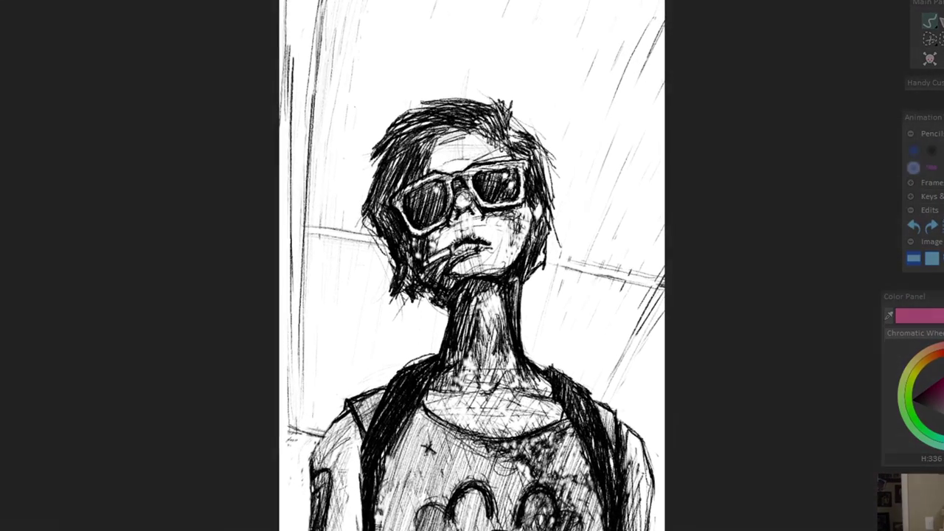